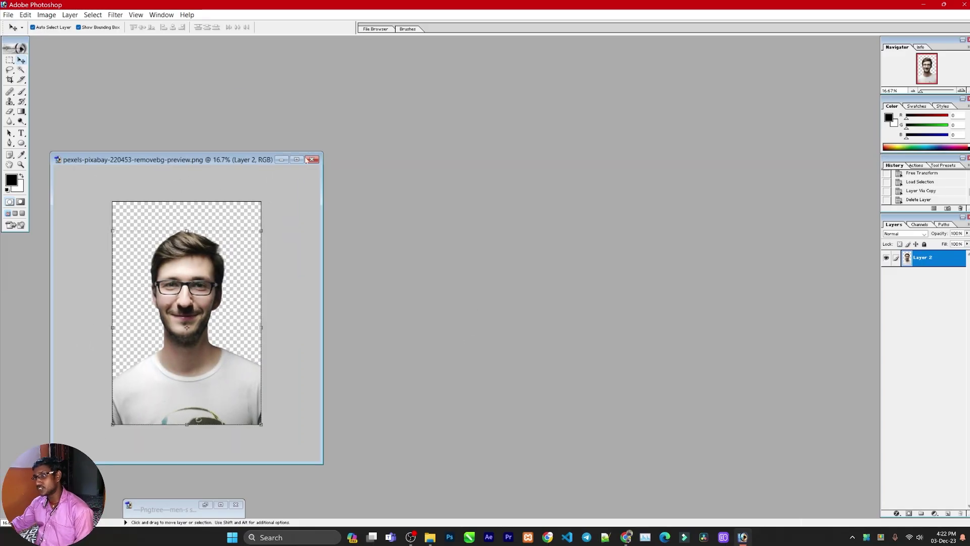
Step: Move the portrait document window aside to reveal the suit image
left_click_drag(233, 161, 218, 134)
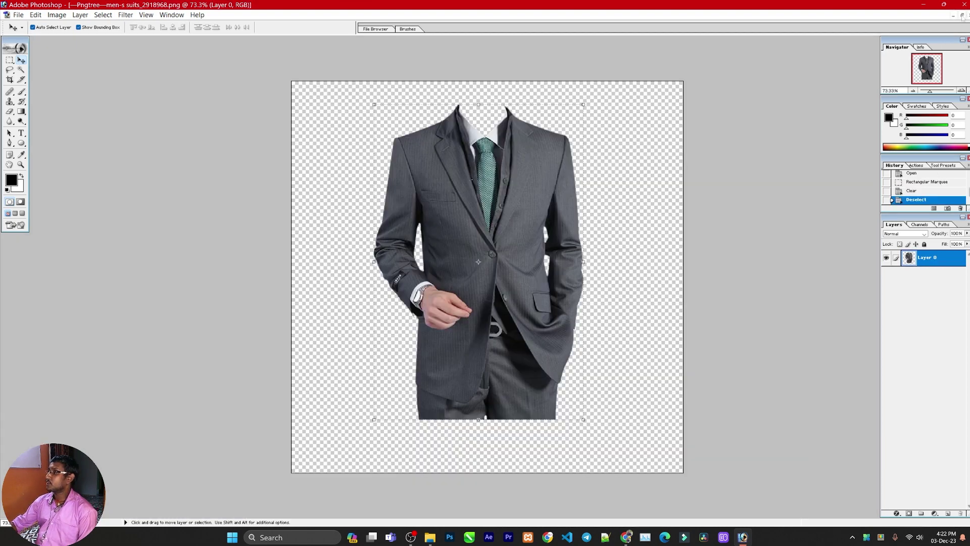
Step: Float the suit image in its own window, move the portrait window left, and bring the suit forward
left_click(962, 15)
left_click_drag(277, 101, 254, 97)
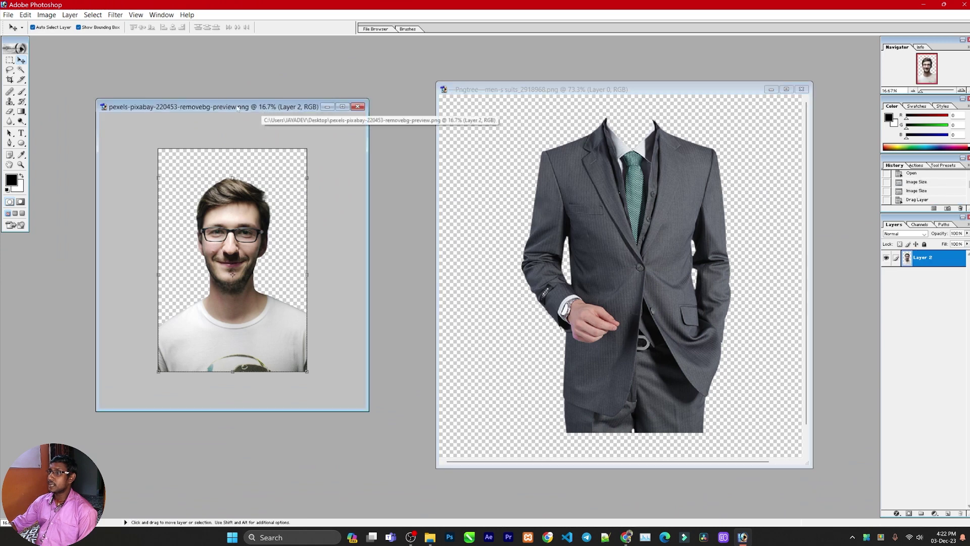
left_click(499, 230)
Step: Zoom in and out to inspect the suit fabric, then start a new document
key("ctrl+plus")
key("ctrl+plus")
key("ctrl+plus")
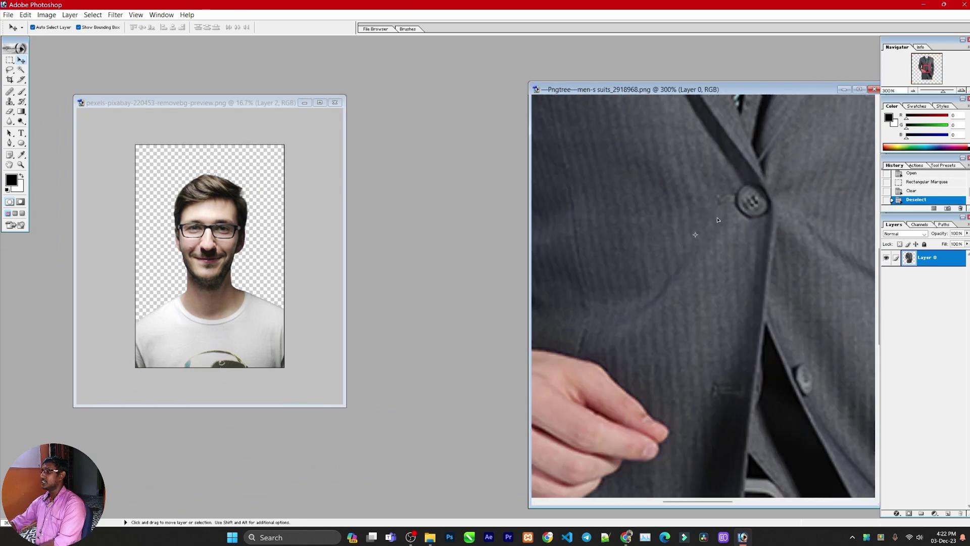
key("ctrl+minus")
key("ctrl+minus")
key("ctrl+minus")
key("ctrl+plus")
key("ctrl+plus")
key("ctrl+plus")
key("ctrl+minus")
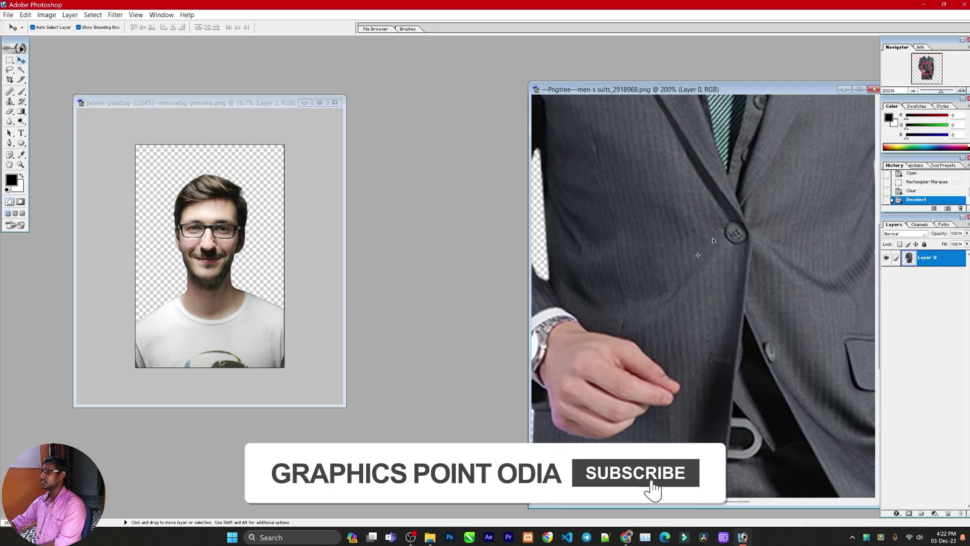
key("ctrl+minus")
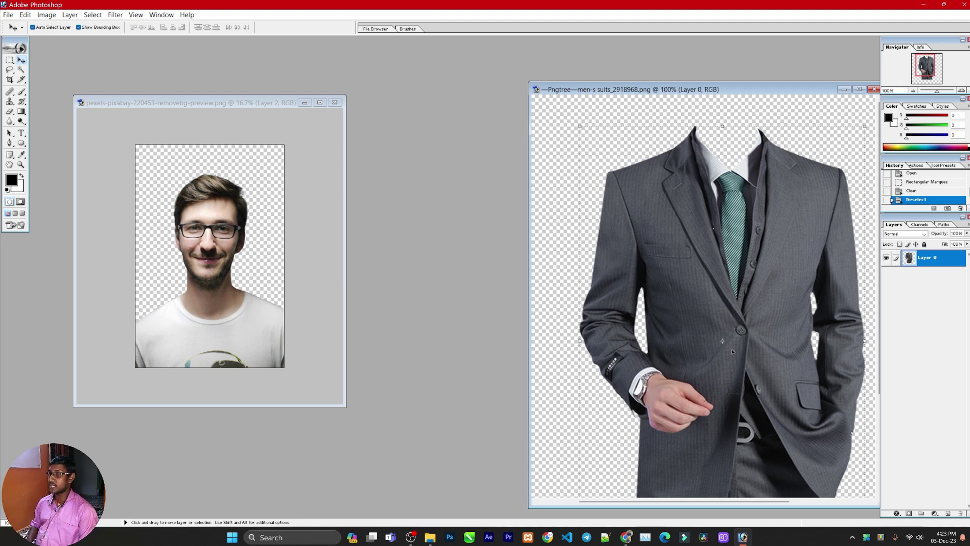
key("ctrl+n")
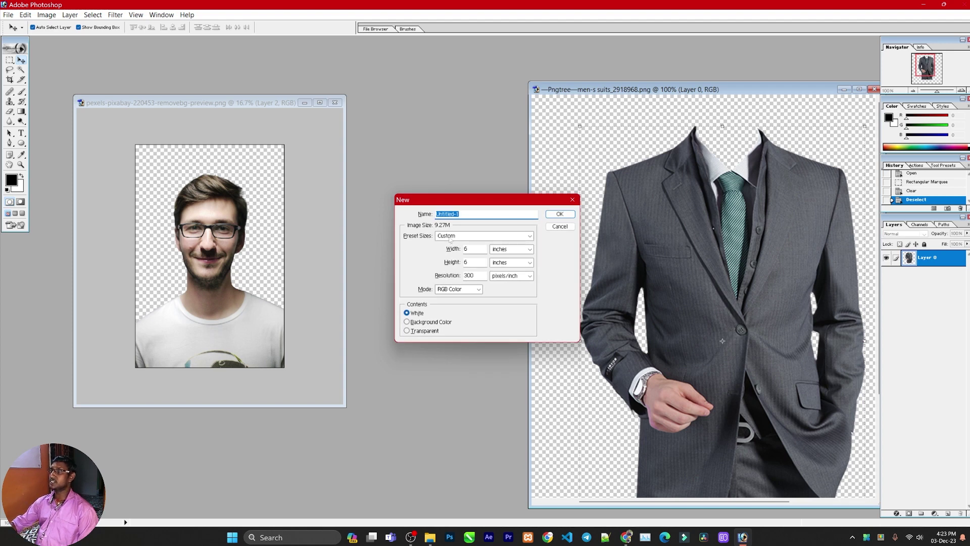
Step: Create a new white document using the A4 preset
left_click(450, 236)
left_click(505, 437)
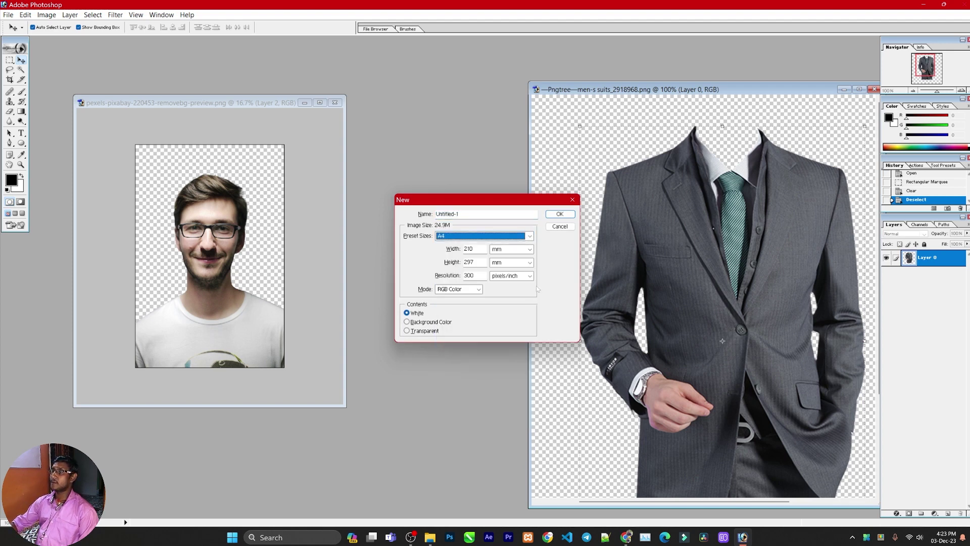
left_click(560, 214)
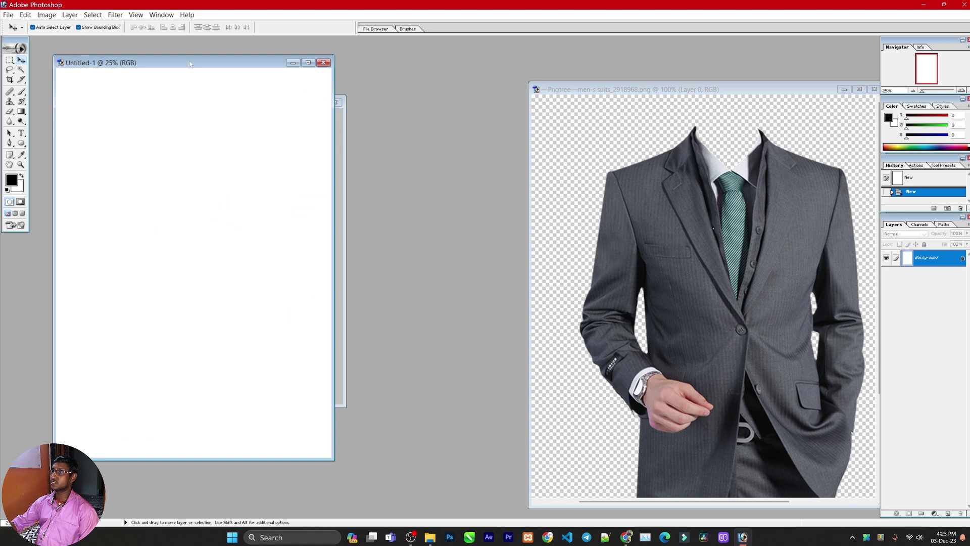
Step: Copy the portrait photo into the new A4 document and position it on the page
left_click_drag(191, 63, 379, 75)
left_click(203, 245)
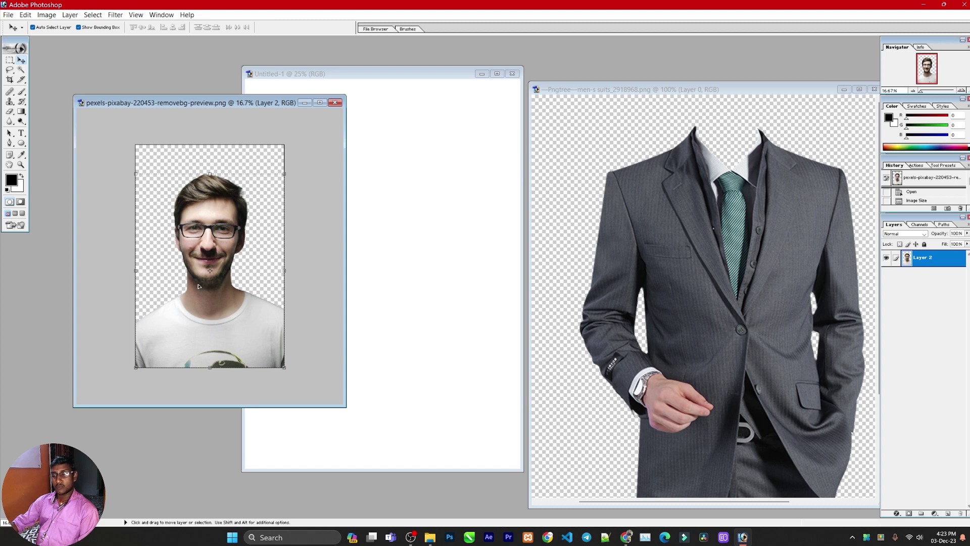
left_click_drag(212, 294, 389, 223)
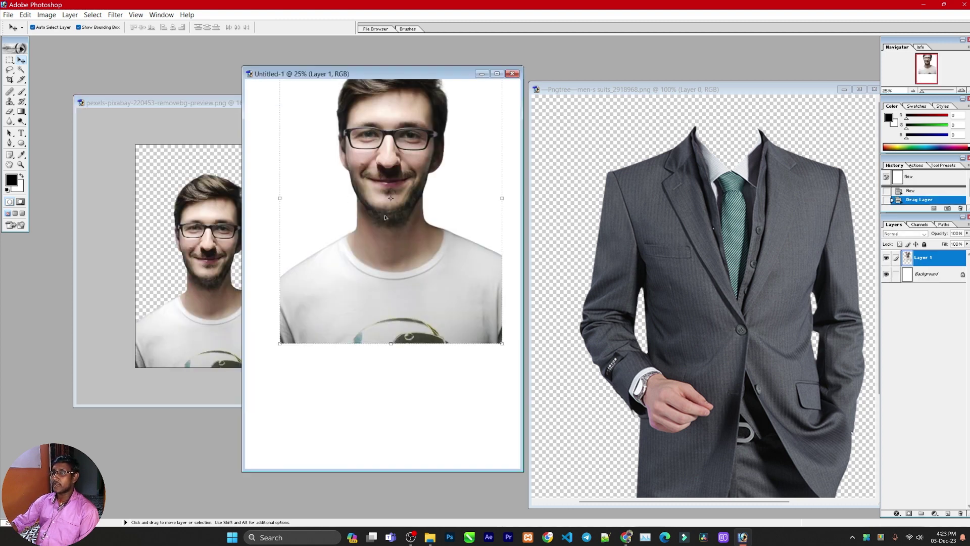
left_click_drag(390, 289, 390, 302)
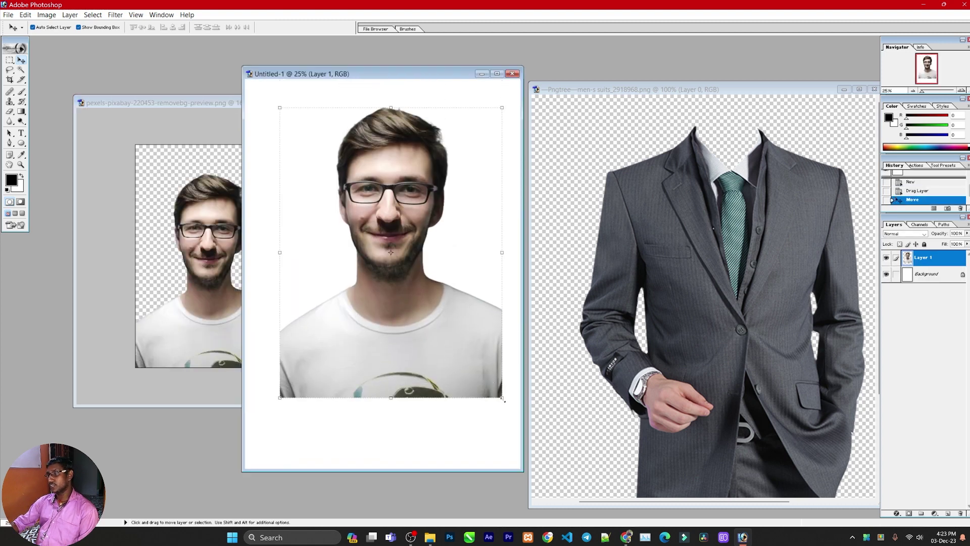
Step: Shrink the portrait photo, shift it right, and copy the suit image into the document
left_click_drag(503, 399, 451, 328)
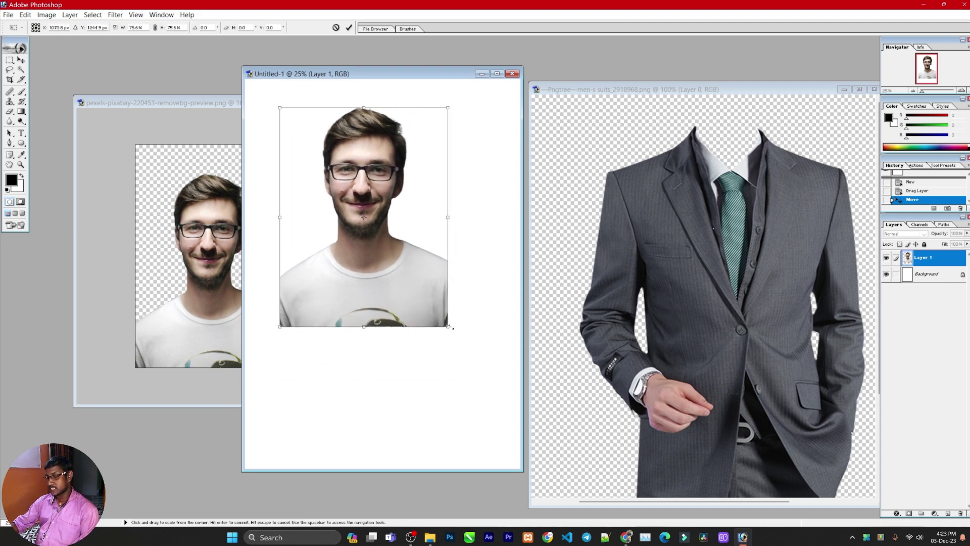
left_click_drag(450, 328, 415, 282)
key("Return")
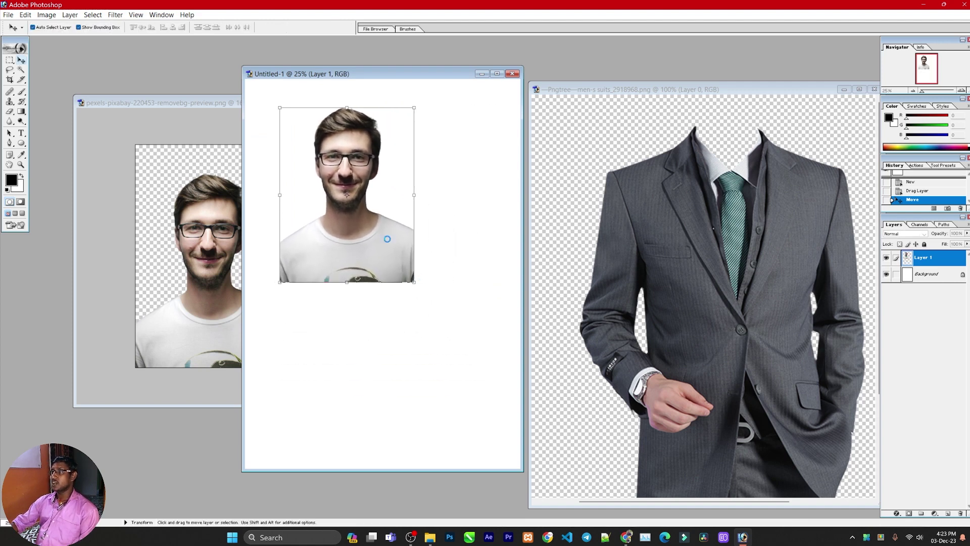
left_click_drag(387, 239, 398, 240)
left_click_drag(708, 283, 356, 258)
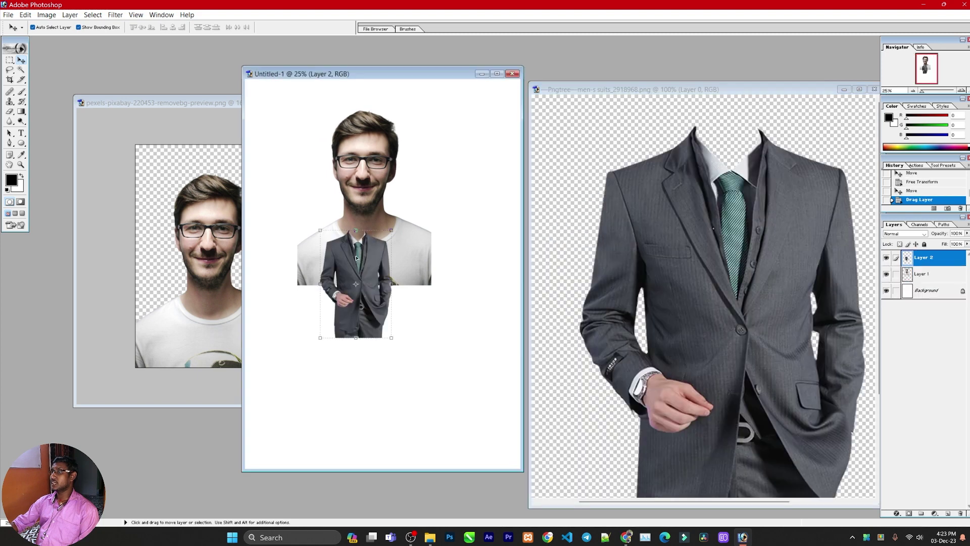
Step: Maximize Untitled-1, scale the suit up to about 253%, and move it below the face
left_click(497, 74)
left_click_drag(497, 341, 551, 423)
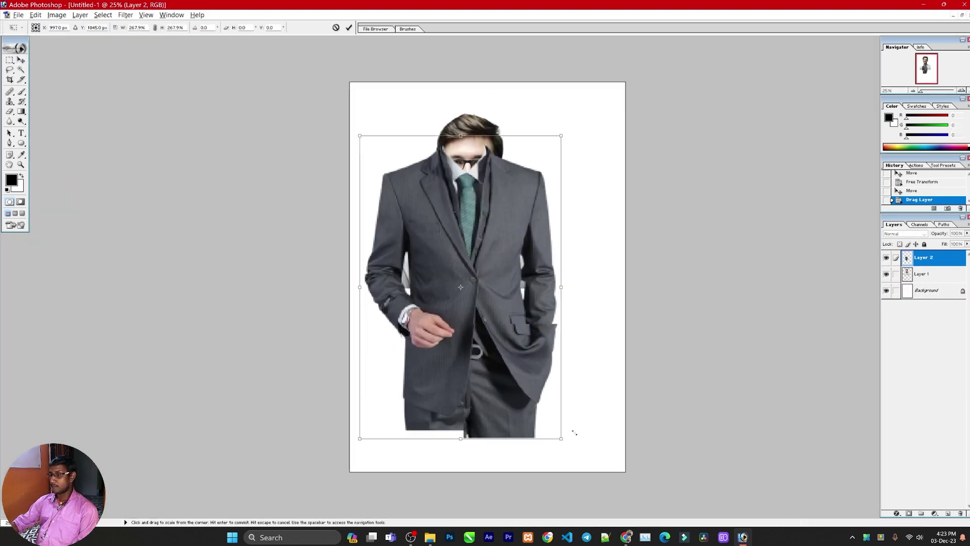
key("Return")
left_click_drag(501, 317, 504, 372)
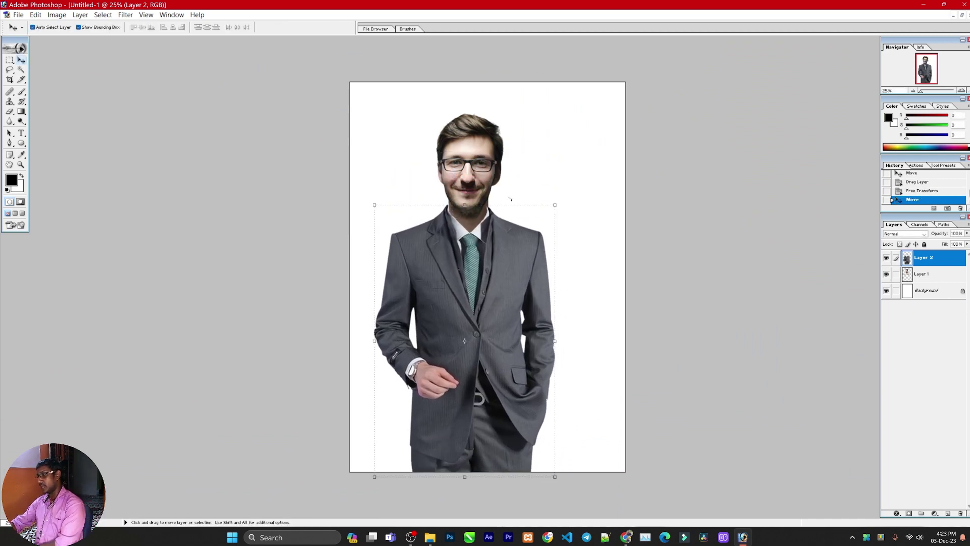
Step: Zoom in and slightly shrink the suit so it matches the head at the collar
key("ctrl+plus")
key("ctrl+plus")
scroll(486, 188, "up", 2)
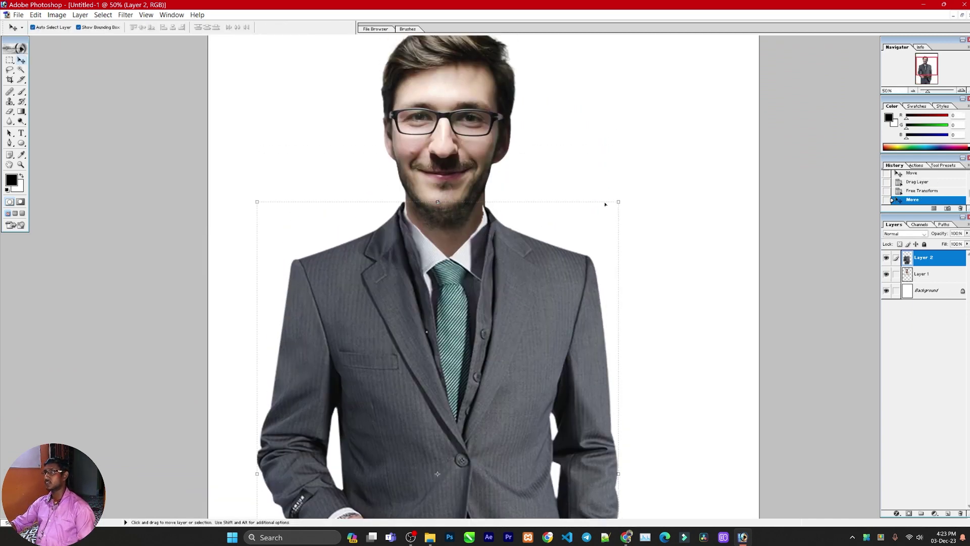
left_click_drag(619, 201, 621, 202)
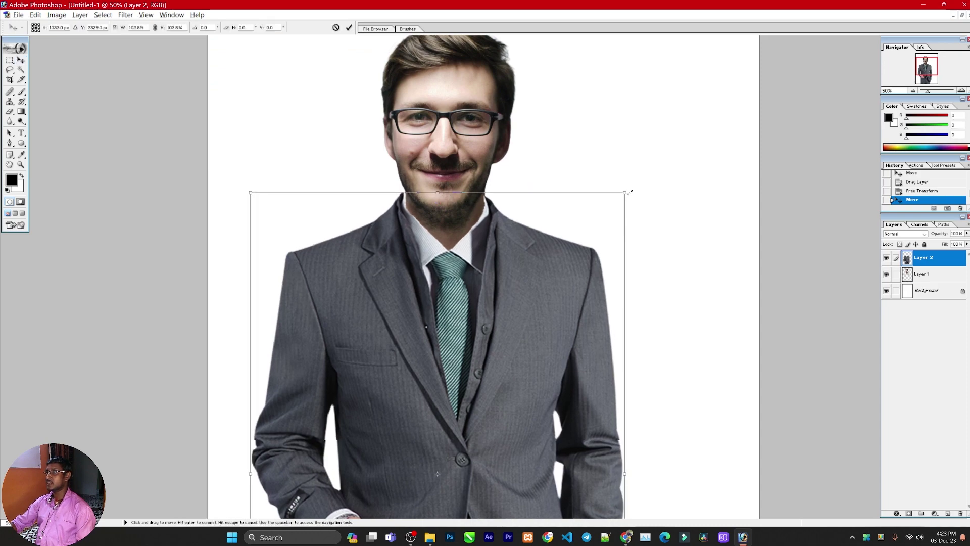
key("Return")
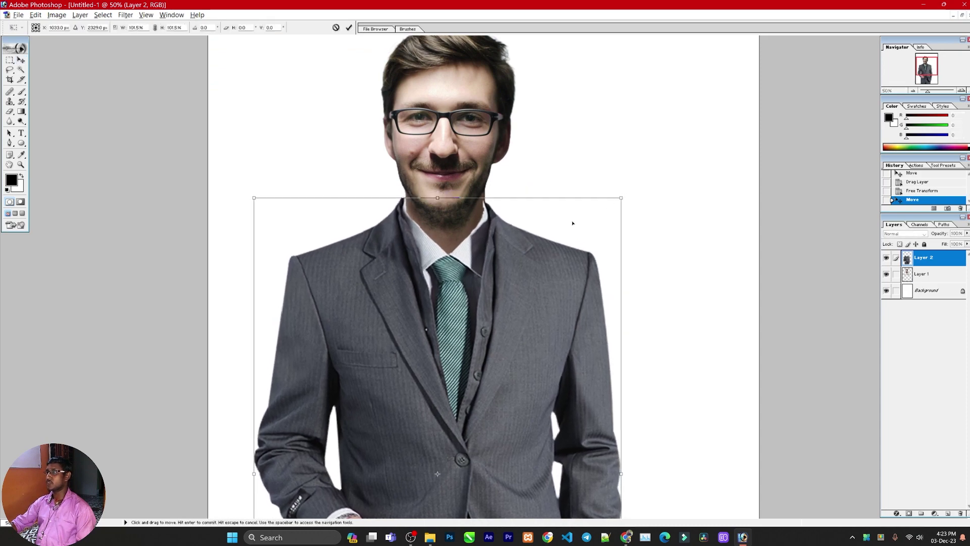
key("ctrl+plus")
key("ctrl+plus")
key("ctrl+plus")
key("ctrl+minus")
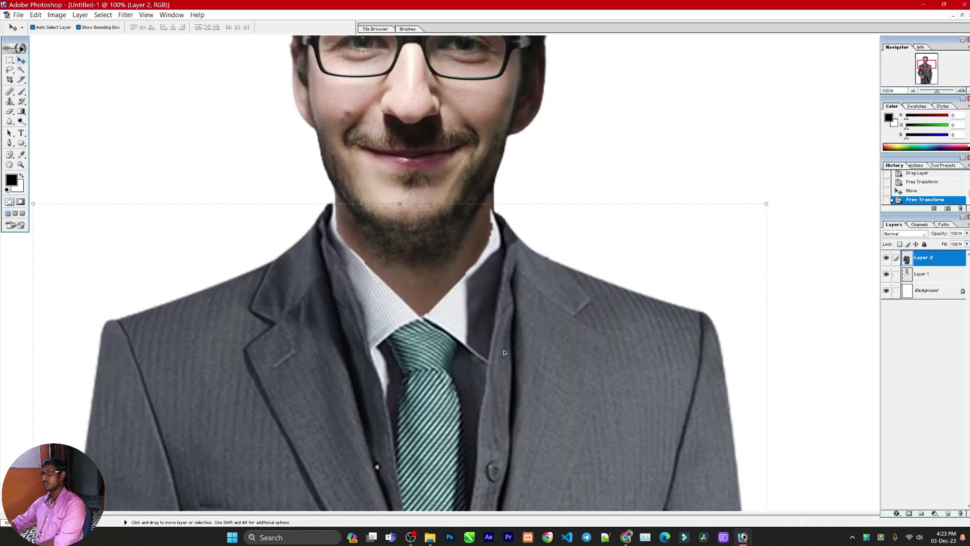
Step: Nudge the suit into place and zoom in closely on the collar join
key("ctrl+minus")
key("Up")
key("ctrl+plus")
key("ctrl+plus")
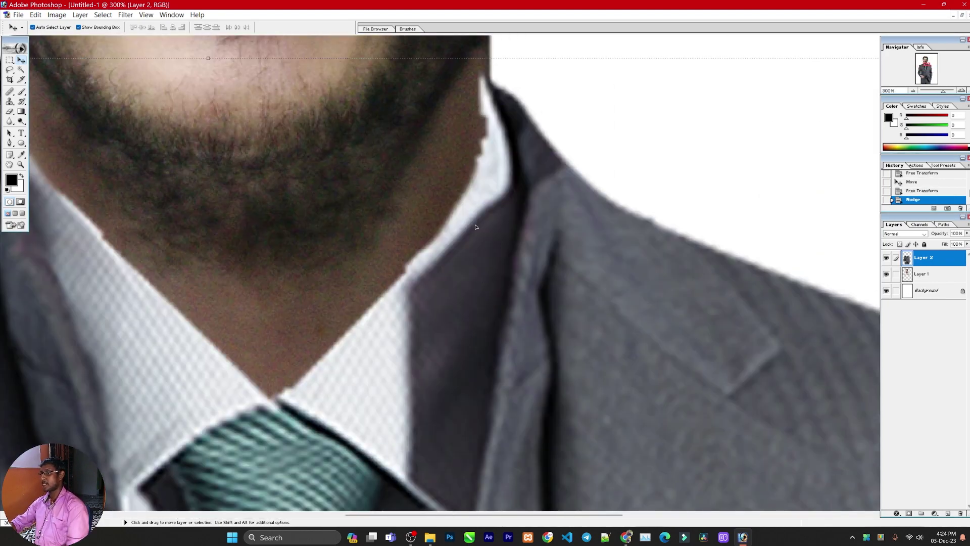
key("ctrl+minus")
key("ctrl+plus")
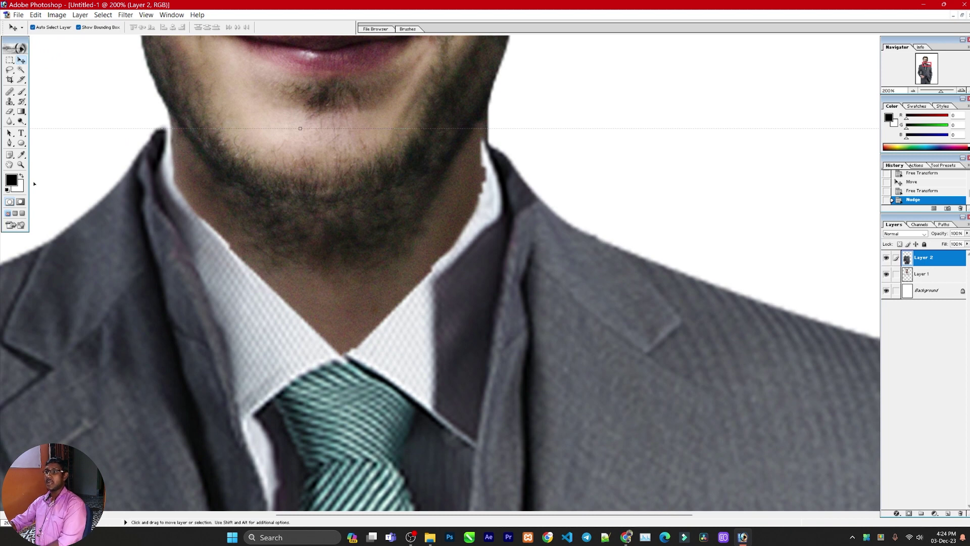
Step: Smudge the neck edge into the collar with a smaller Smudge Tool brush
left_click(11, 112)
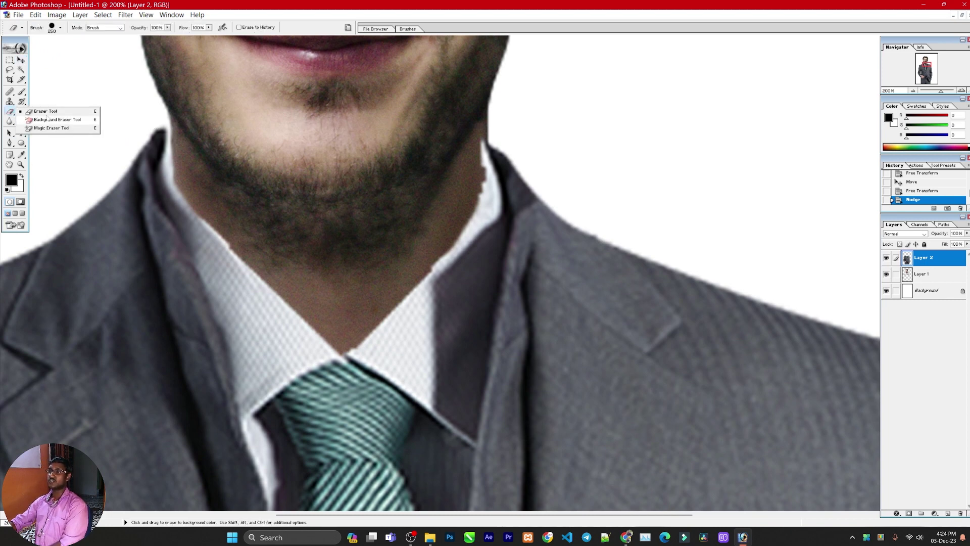
left_click(9, 121)
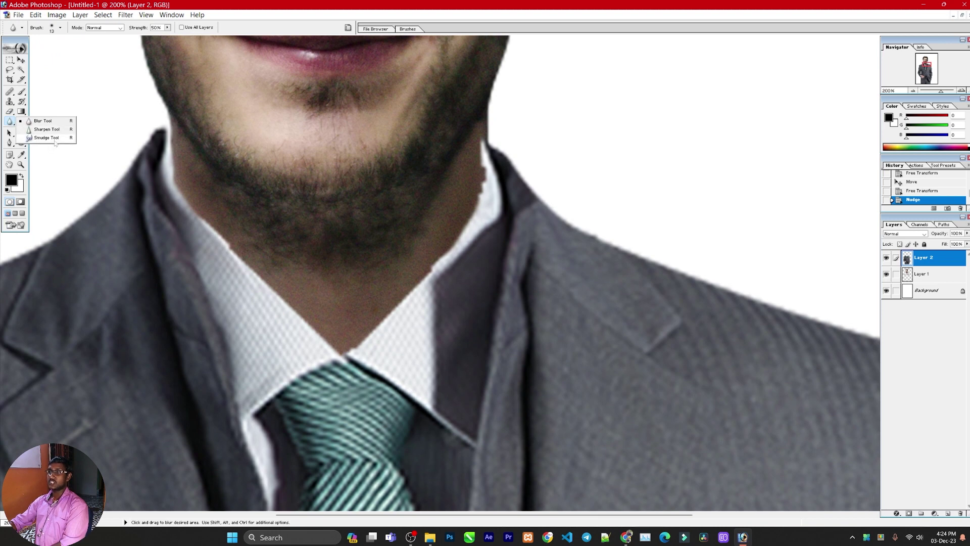
left_click(56, 139)
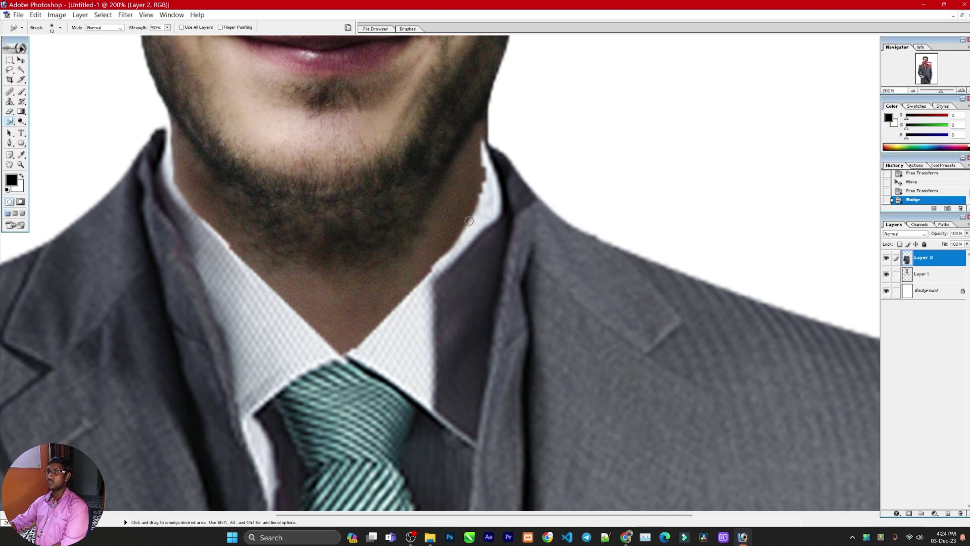
key("bracketleft")
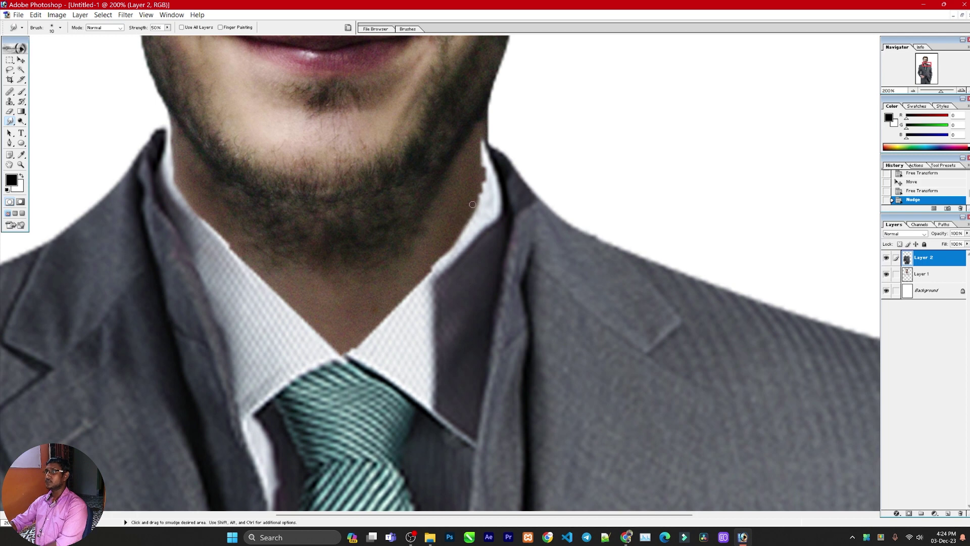
mouse_move(482, 163)
left_mouse_down()
mouse_move(479, 182)
mouse_move(485, 169)
left_mouse_up()
left_click_drag(486, 177, 485, 152)
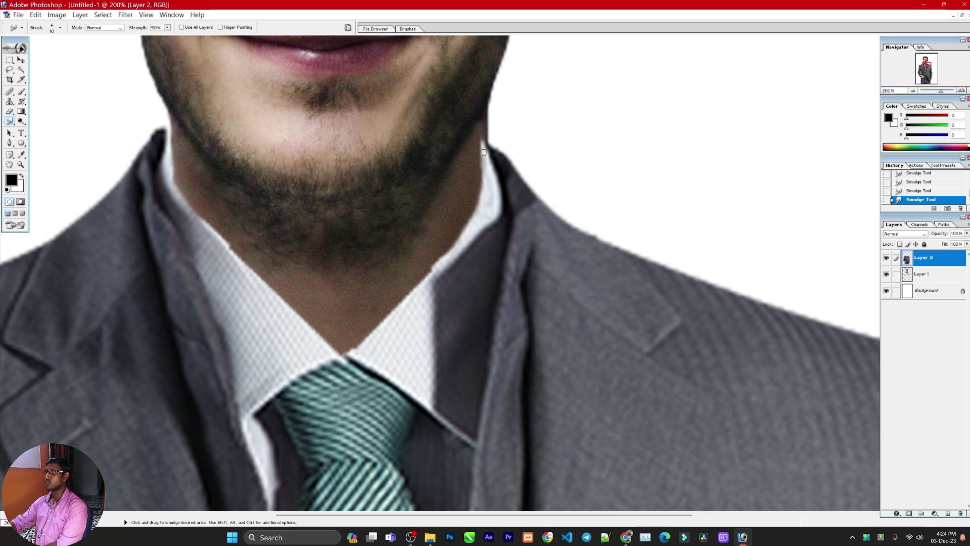
left_click_drag(478, 159, 481, 148)
left_click_drag(482, 154, 486, 163)
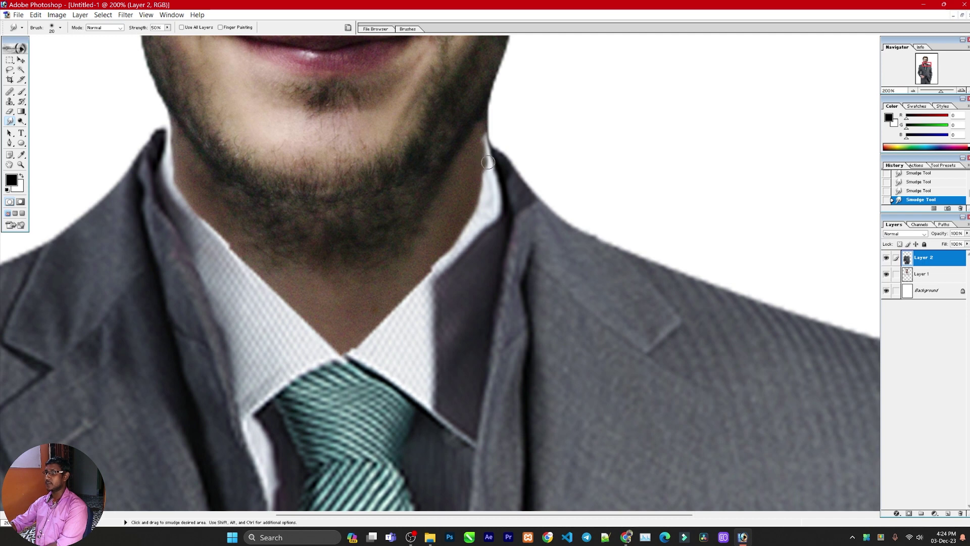
Step: Undo and redo the last smudge strokes, then enlarge the smudge brush
key("ctrl")
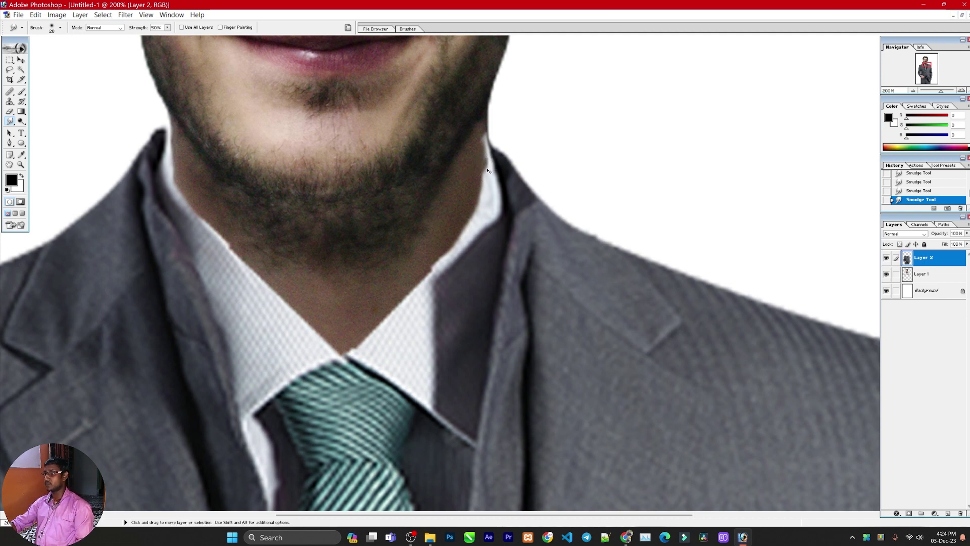
key("ctrl+alt+z")
key("ctrl+alt+z")
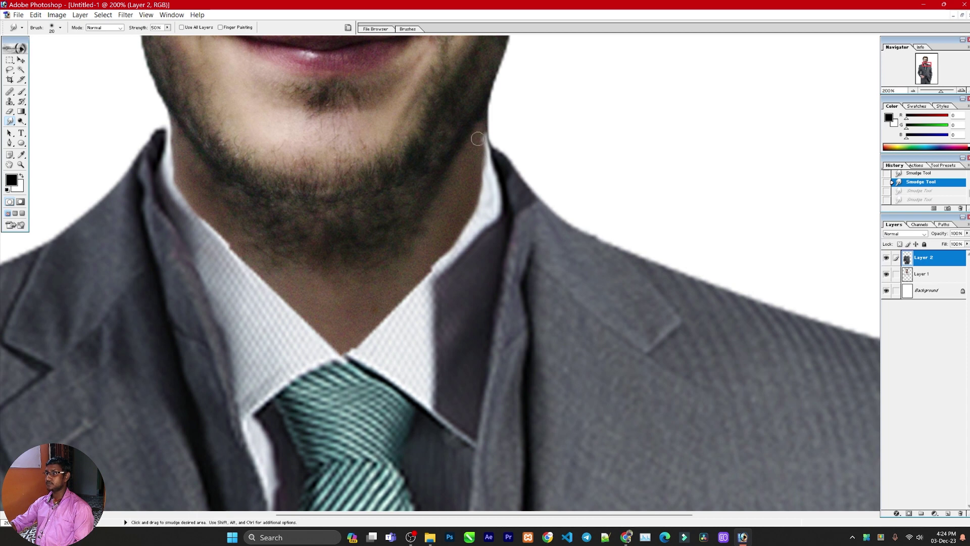
key("ctrl+shift+z")
key("ctrl+shift+z")
key("bracketright")
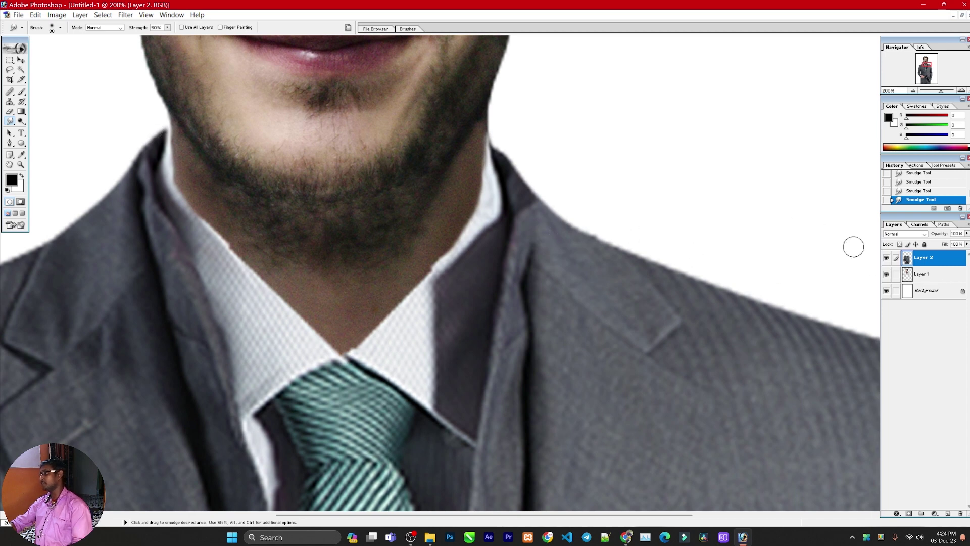
Step: Fill the Background layer with dark red AD0000, then zoom back in on the collar
left_click(909, 292)
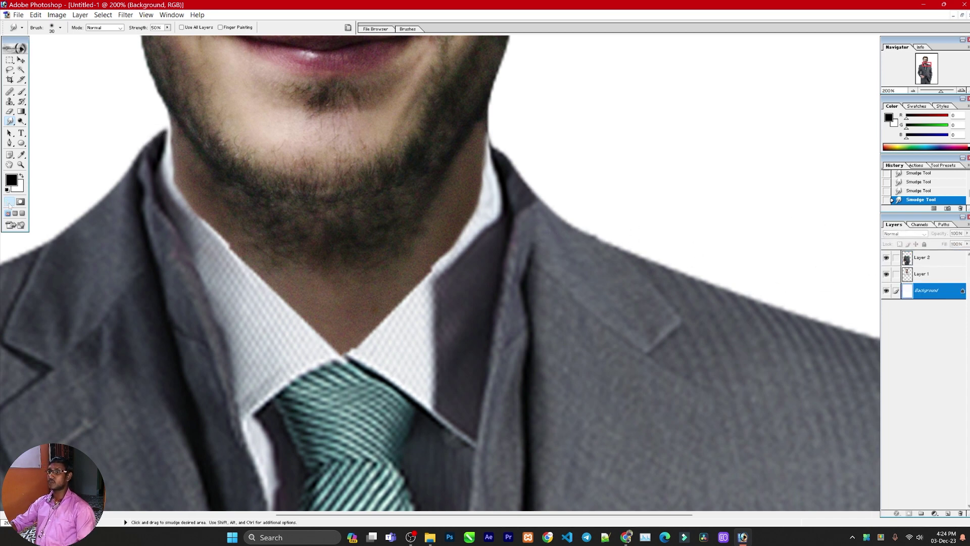
left_click(11, 179)
left_click(496, 252)
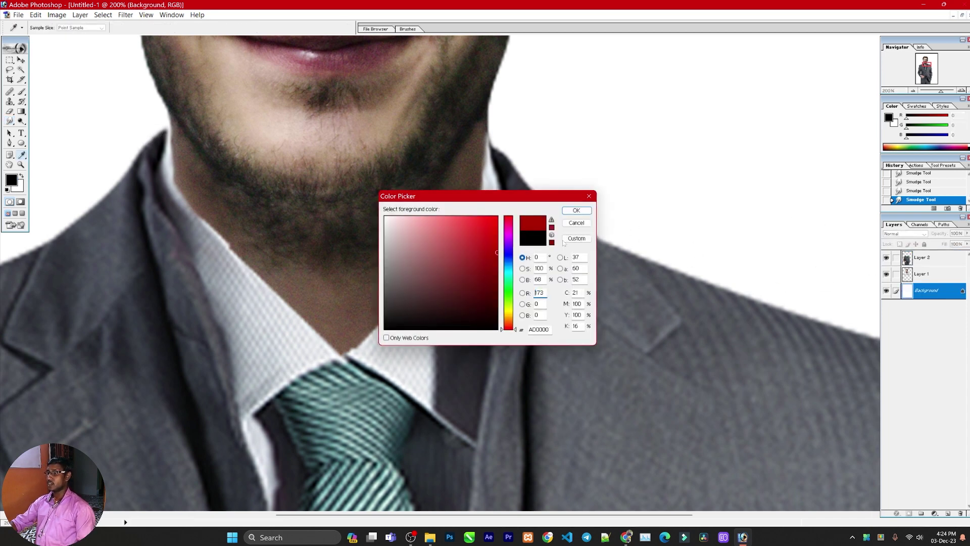
left_click(587, 213)
key("alt+BackSpace")
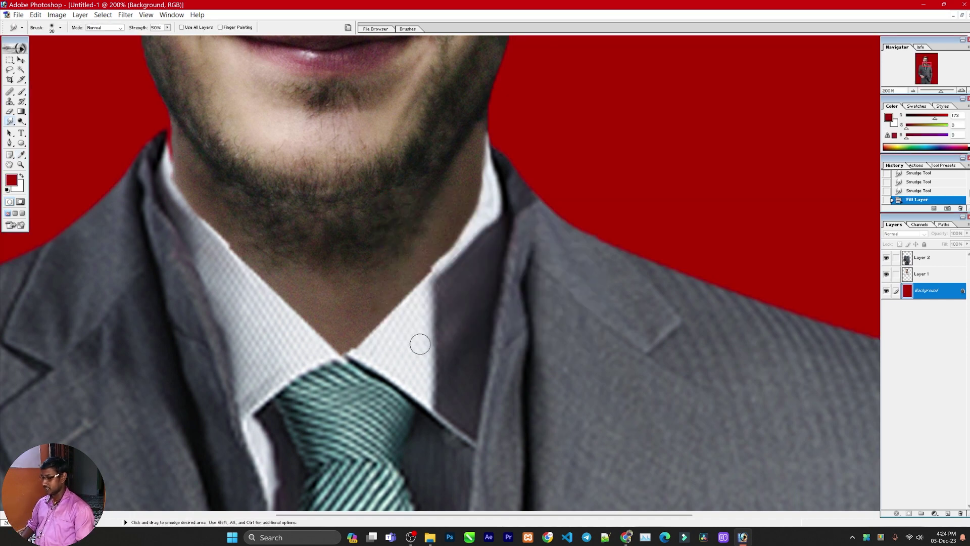
key("ctrl+minus")
key("ctrl+plus")
key("ctrl+plus")
left_click_drag(216, 191, 520, 310)
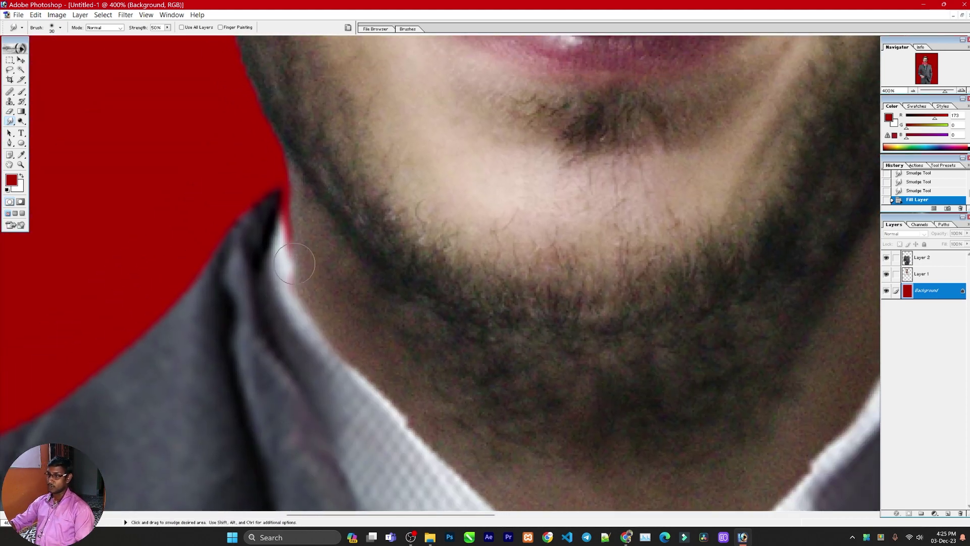
Step: Shrink the smudge brush to 20 and smudge the collar tip at the neck
key("bracketleft")
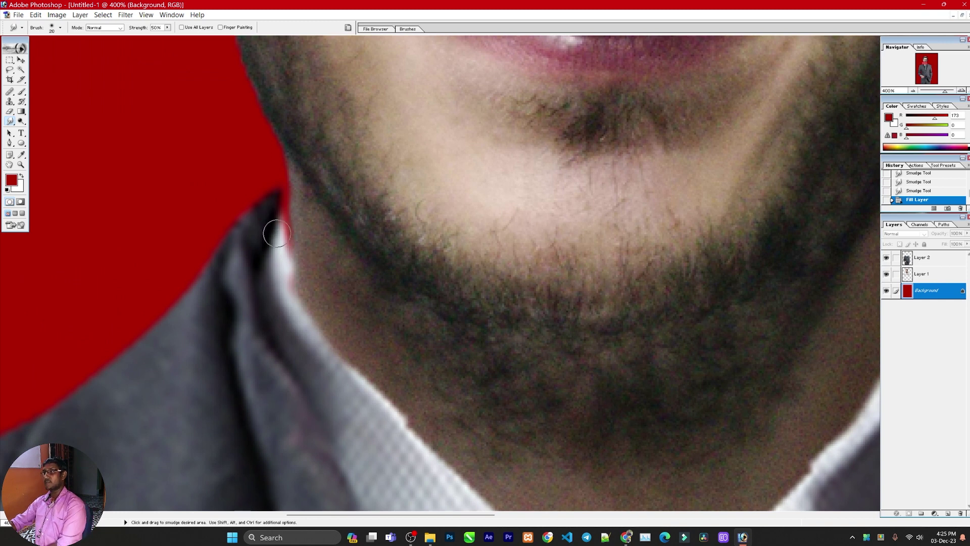
left_click_drag(287, 239, 295, 238)
key("ctrl+z")
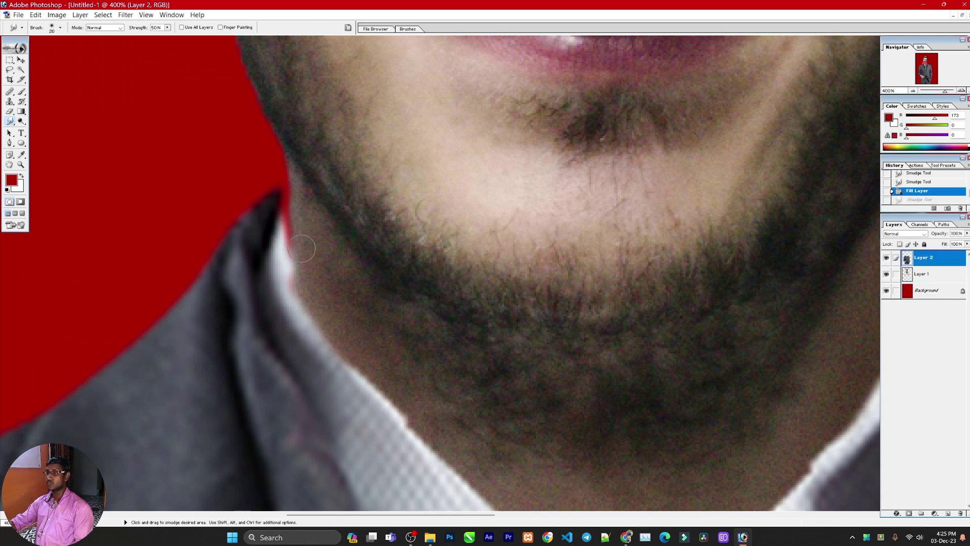
left_click(263, 248, "shift")
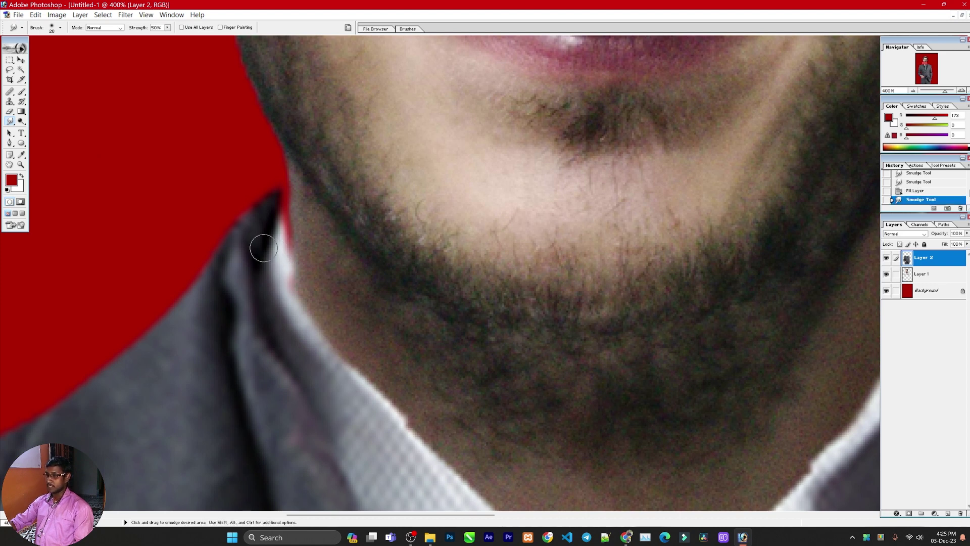
Step: Select Layer 2 under the collar and smudge the collar edge into the neck
key("ctrl")
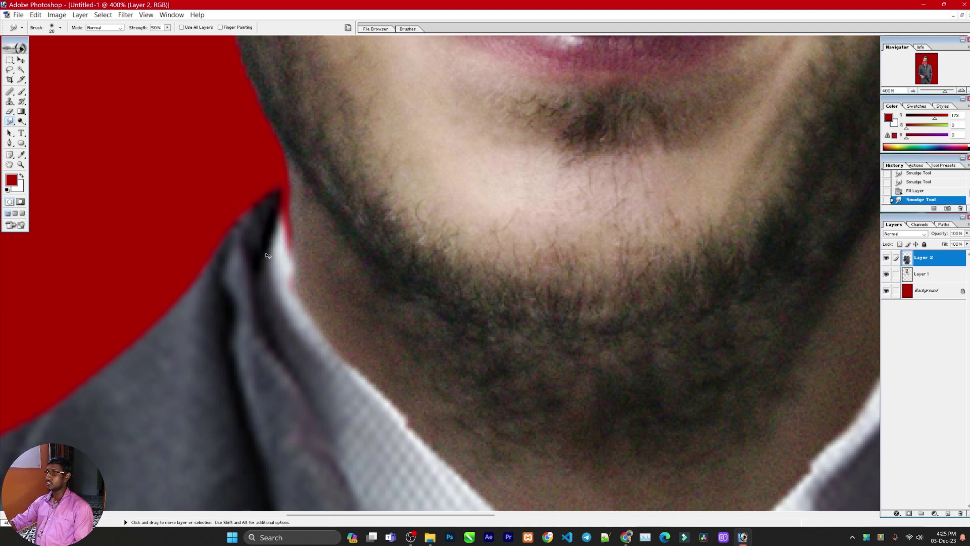
right_click(271, 254, "ctrl")
left_click(299, 261)
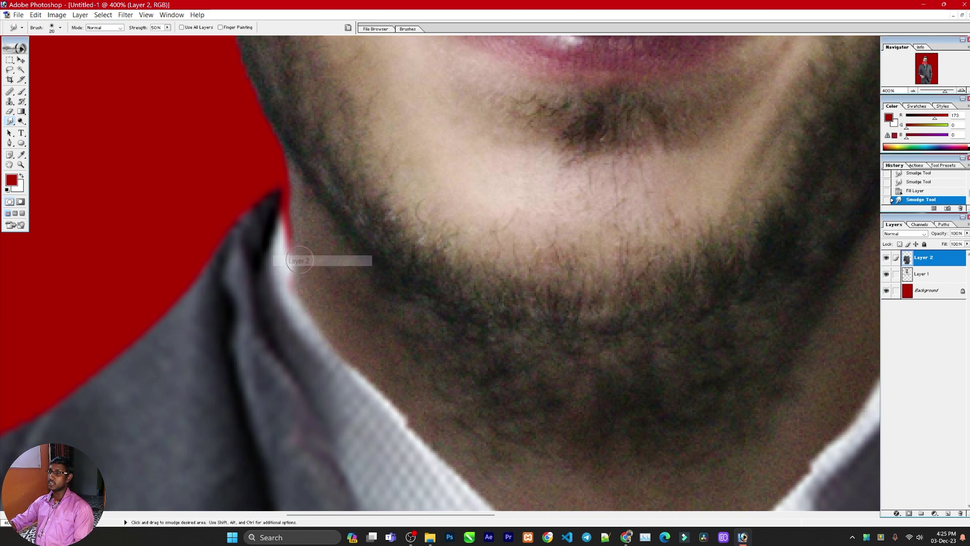
mouse_move(277, 222)
left_mouse_down()
mouse_move(289, 250)
mouse_move(277, 255)
mouse_move(288, 246)
mouse_move(282, 199)
mouse_move(297, 169)
left_mouse_up()
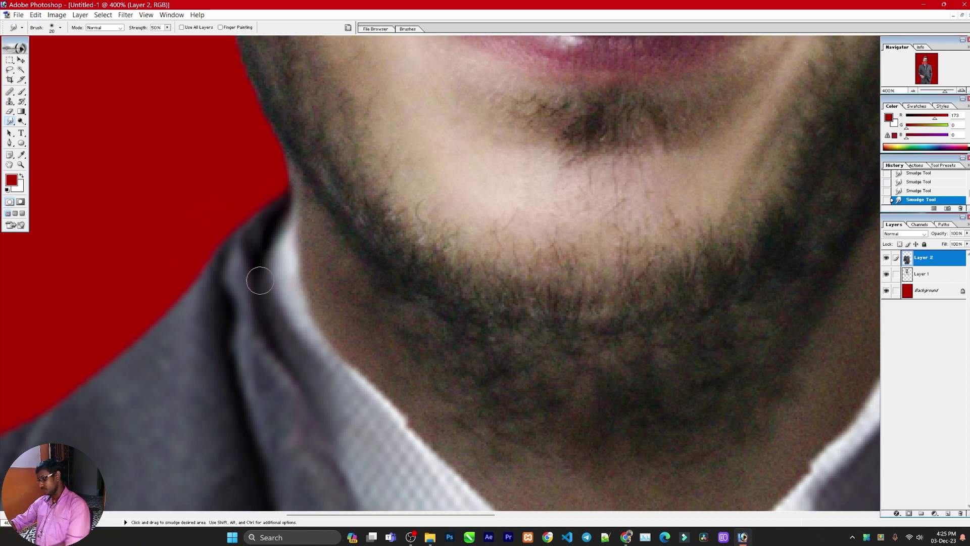
key("ctrl+minus")
key("ctrl+minus")
key("ctrl+plus")
key("ctrl+plus")
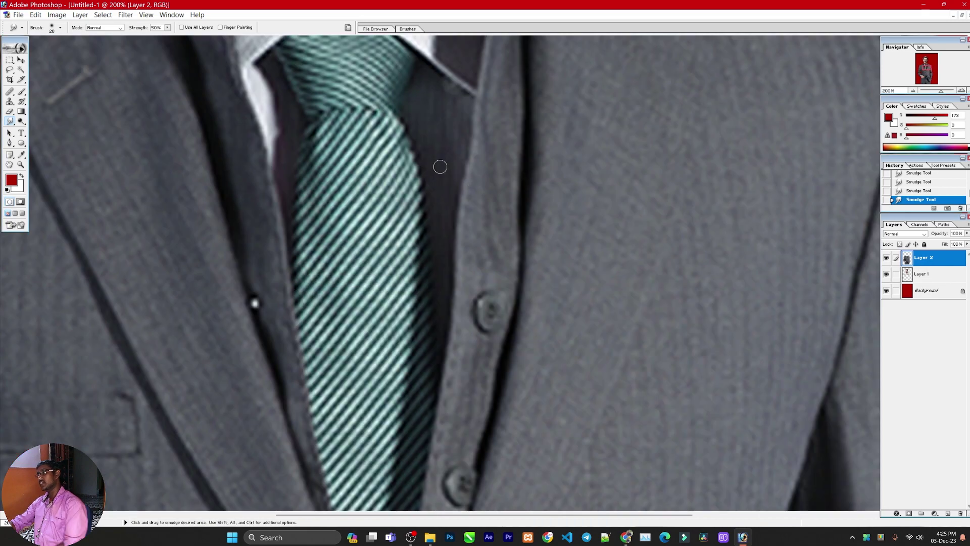
left_click_drag(451, 178, 430, 380)
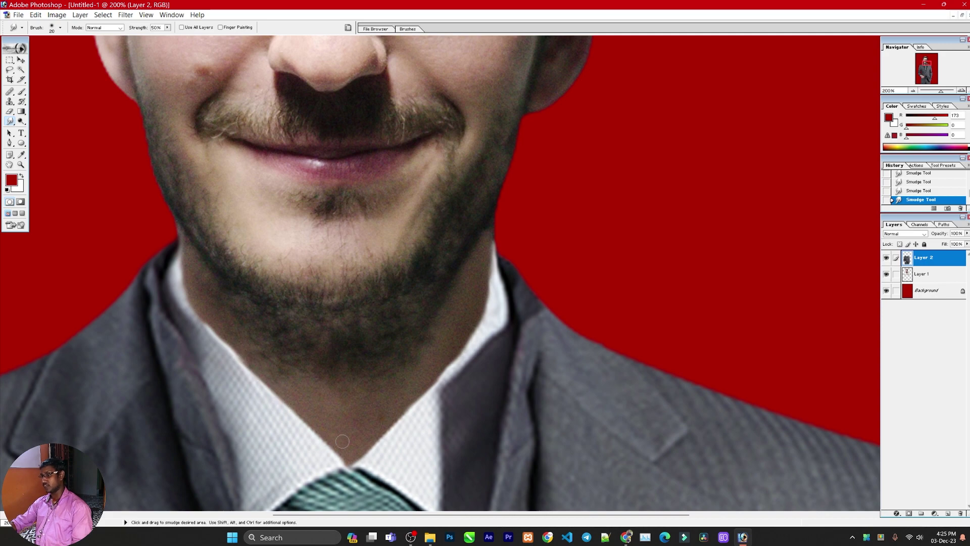
key("ctrl+minus")
key("ctrl+minus")
key("ctrl+minus")
key("ctrl+minus")
key("ctrl+minus")
key("ctrl+minus")
key("ctrl+plus")
key("ctrl+plus")
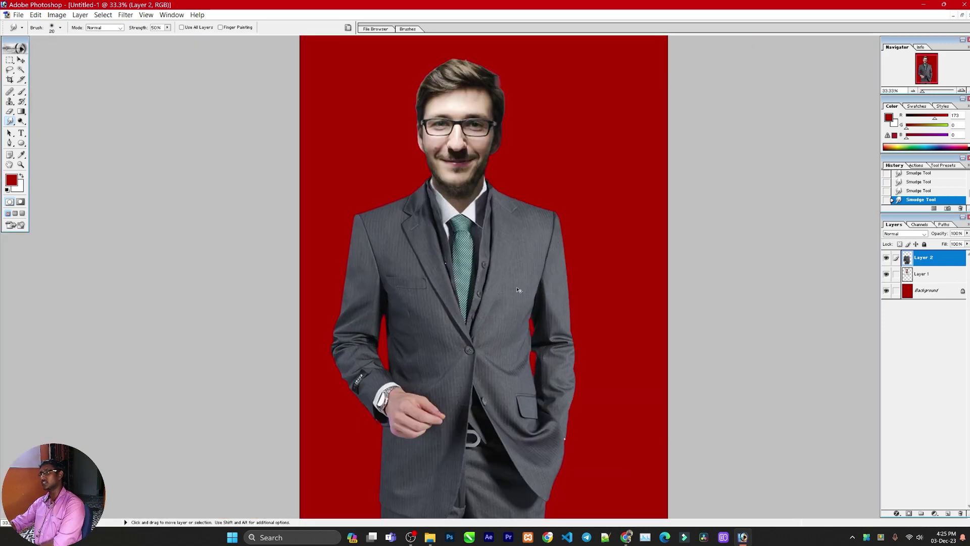
left_click(887, 259)
left_click(887, 259)
left_click(887, 258)
left_click(887, 258)
left_click(886, 258)
left_click(886, 259)
left_click(887, 259)
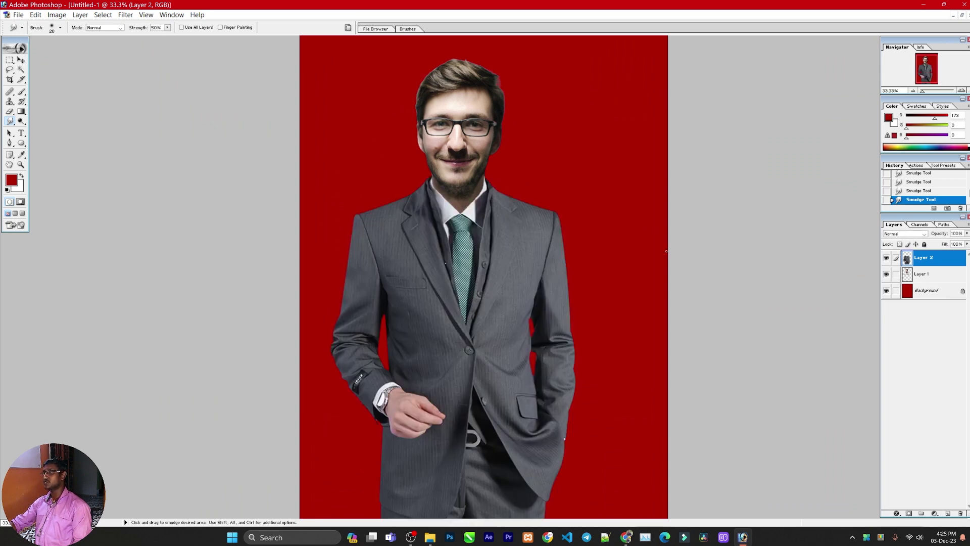
left_click(9, 111)
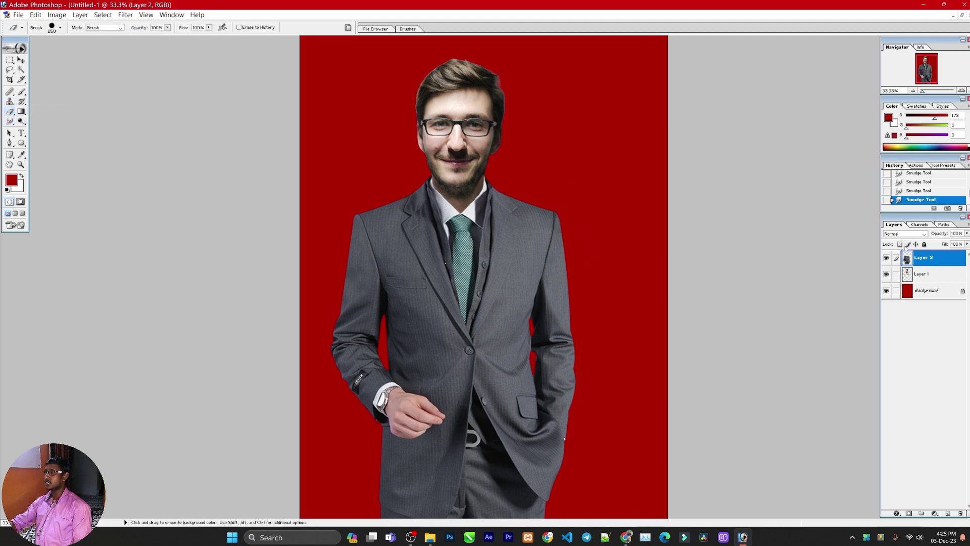
left_click(887, 258)
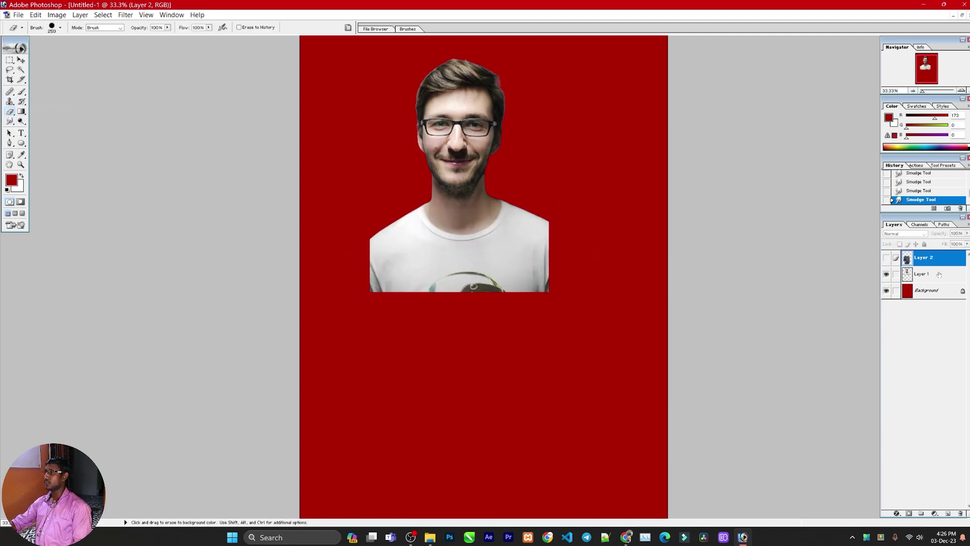
left_click(925, 274)
mouse_move(526, 298)
left_mouse_down()
mouse_move(597, 252)
mouse_move(553, 261)
left_mouse_up()
left_click_drag(545, 227, 553, 267)
key("ctrl+alt+z")
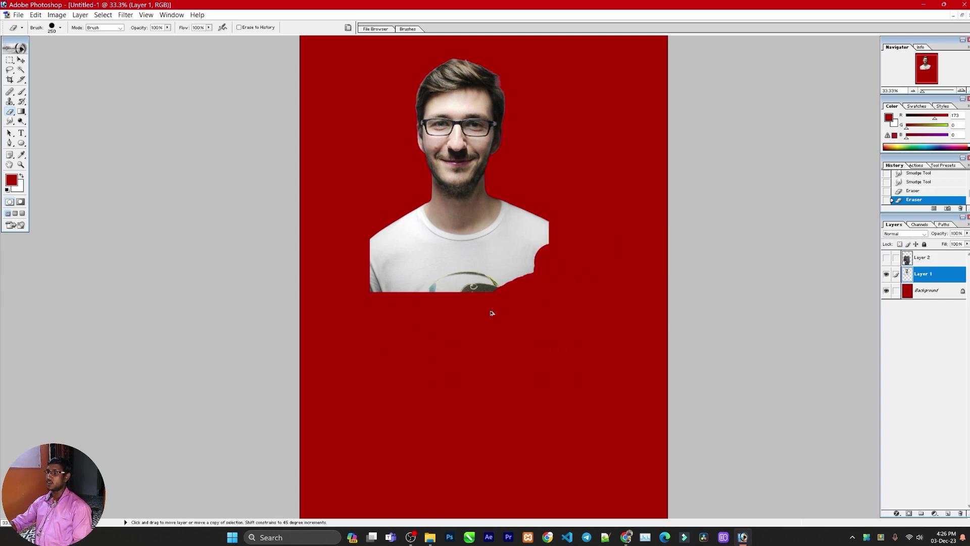
key("ctrl+alt+z")
key("ctrl+alt+z")
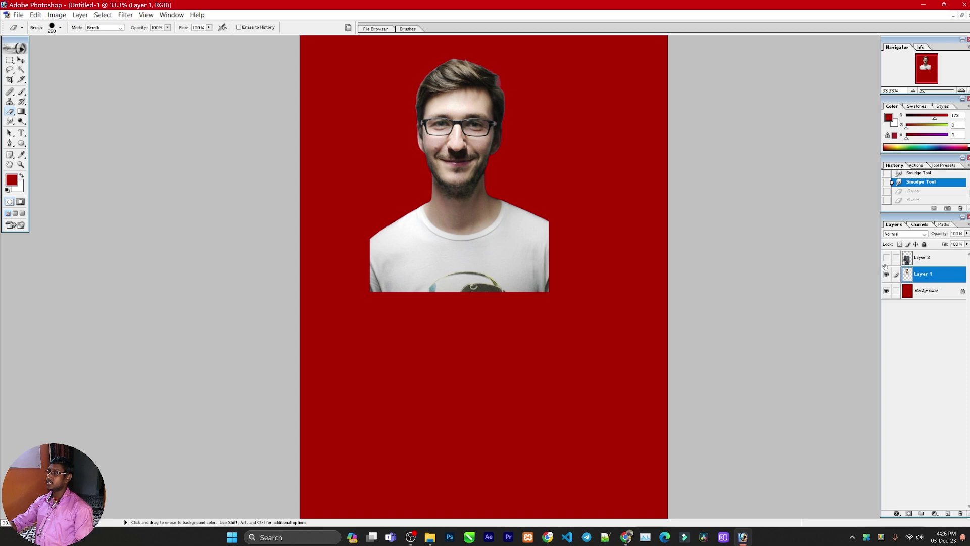
left_click(886, 258)
left_click(21, 60)
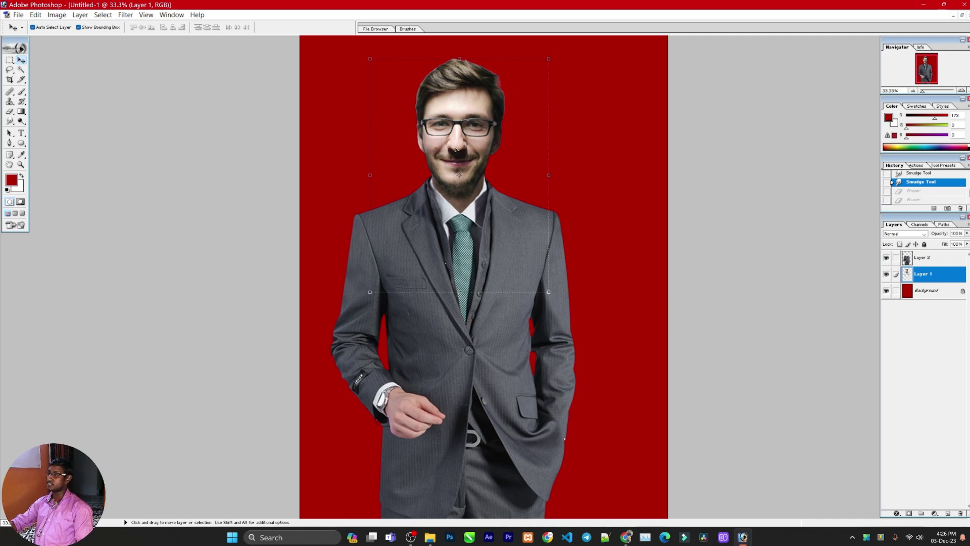
key("ctrl+minus")
key("ctrl+minus")
key("ctrl+plus")
left_click(927, 290)
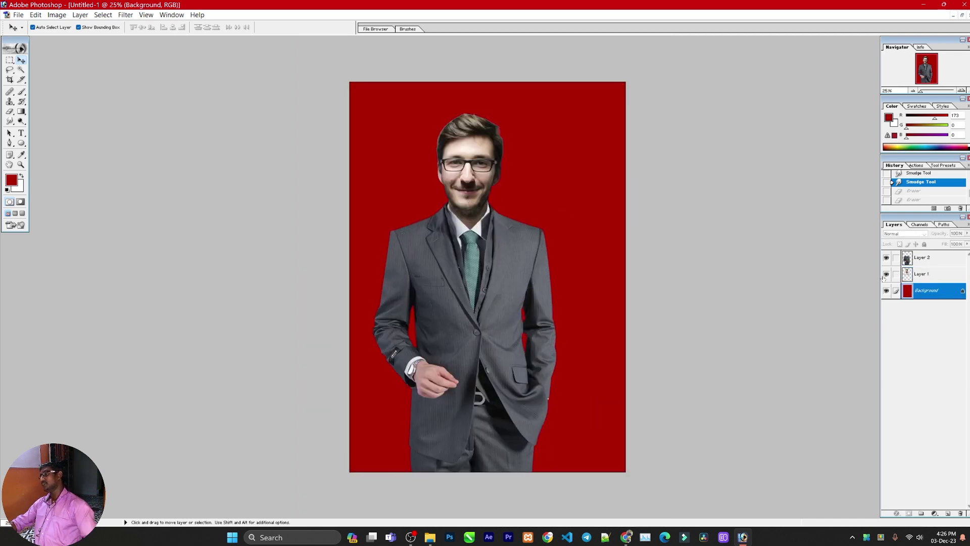
Step: Hide the red Background layer and select the suit body layer for proportional scaling
left_click(886, 291)
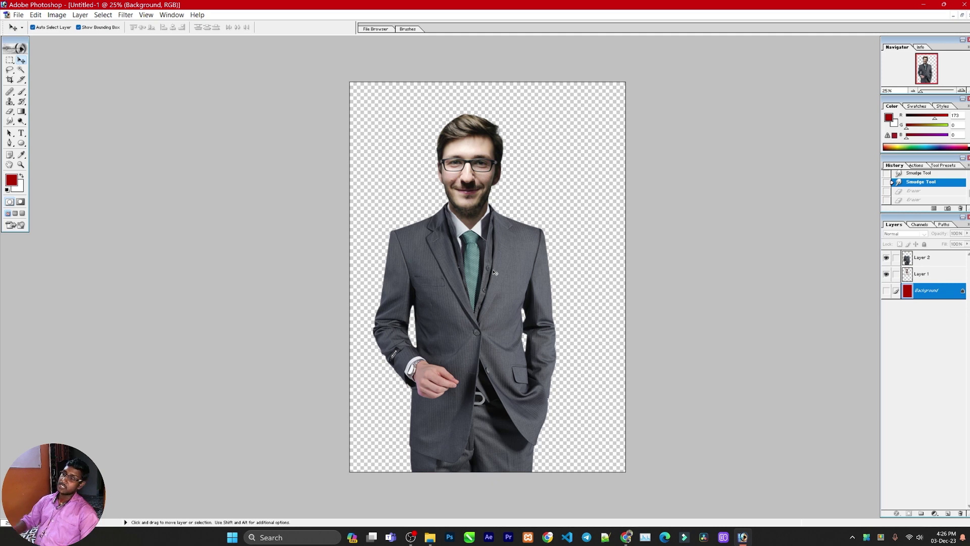
left_click(521, 259)
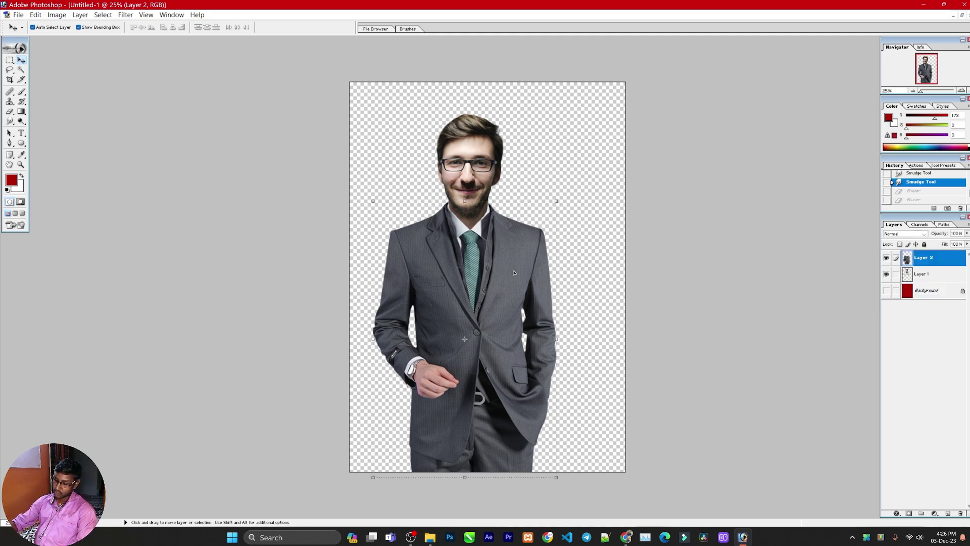
key("shift+alt")
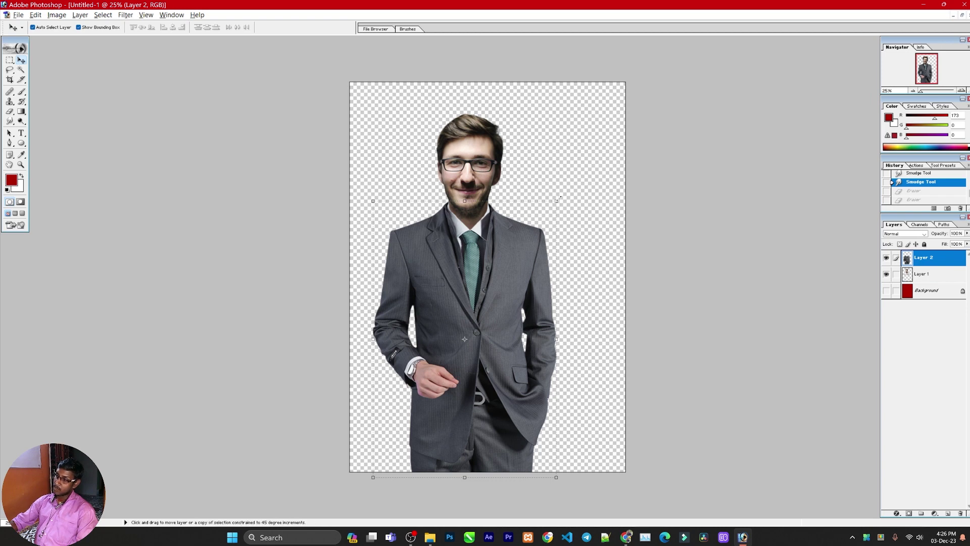
Step: Slightly enlarge the suit body around its centre and link the head layer to it
mouse_move(559, 198)
left_mouse_down()
mouse_move(573, 168)
mouse_move(561, 186)
left_mouse_up()
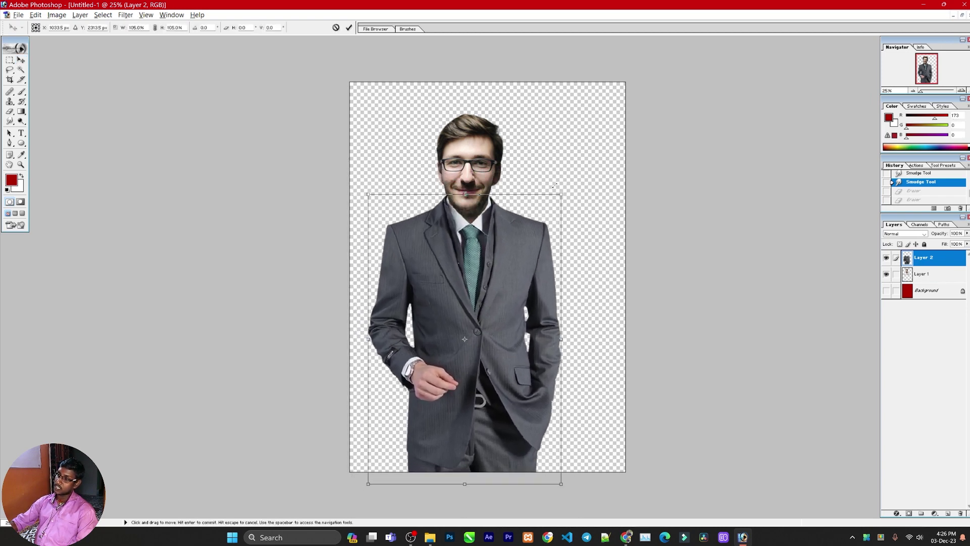
key("Return")
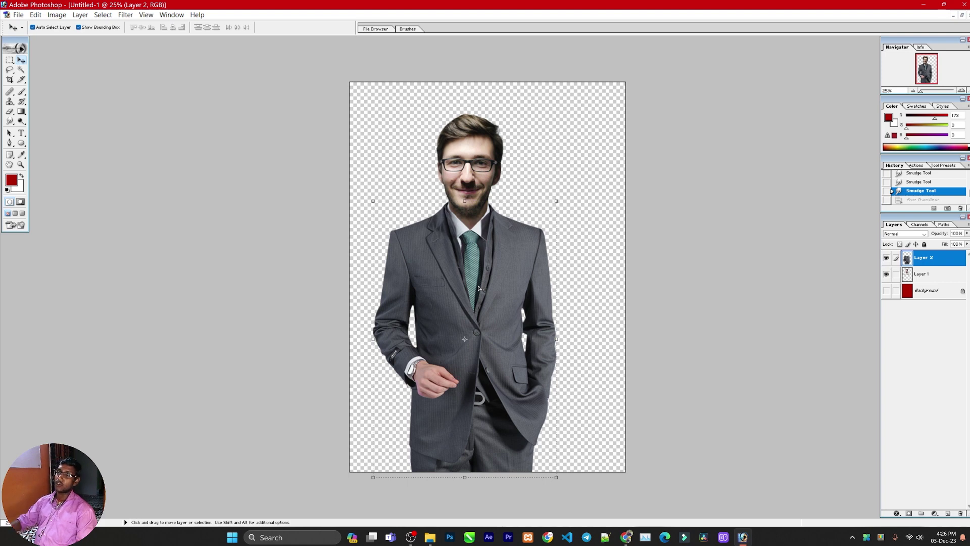
left_click(897, 273)
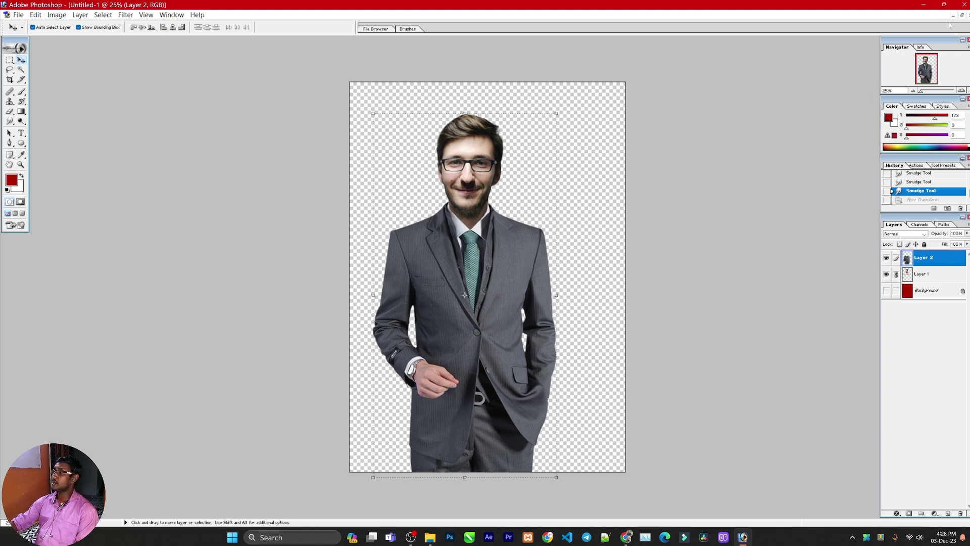
left_click(963, 16)
Step: Move the Pngtree suit source window lower and minimize it
left_click(730, 150)
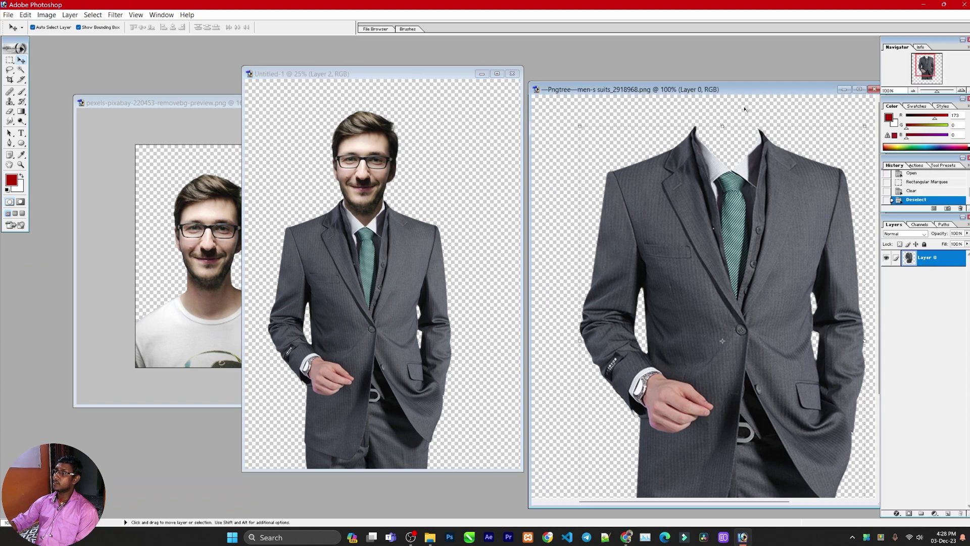
mouse_move(750, 90)
left_mouse_down()
mouse_move(750, 139)
mouse_move(564, 187)
left_mouse_up()
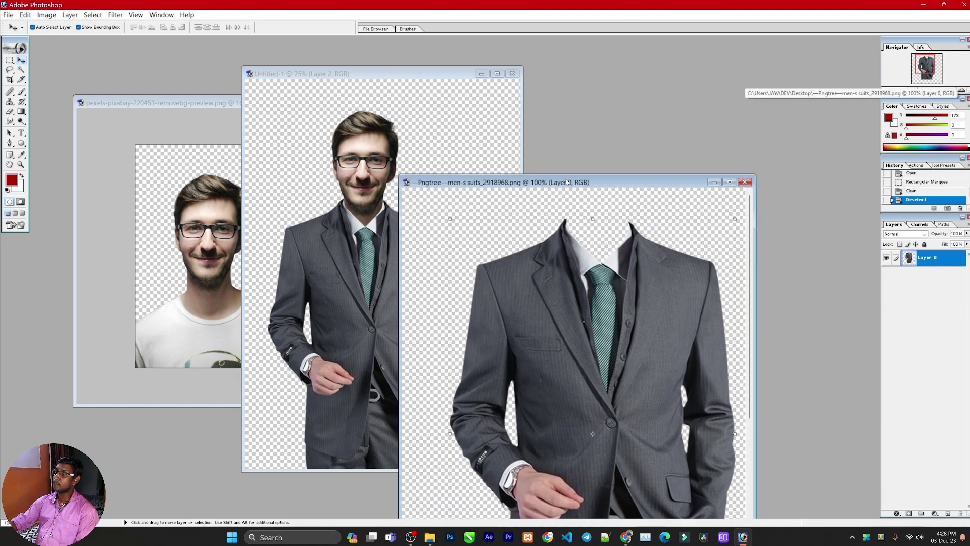
left_click(711, 183)
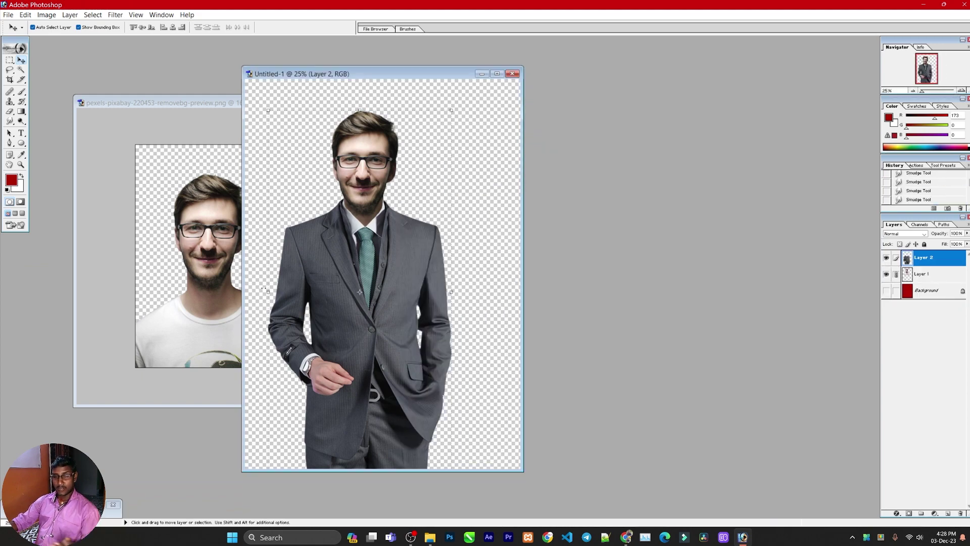